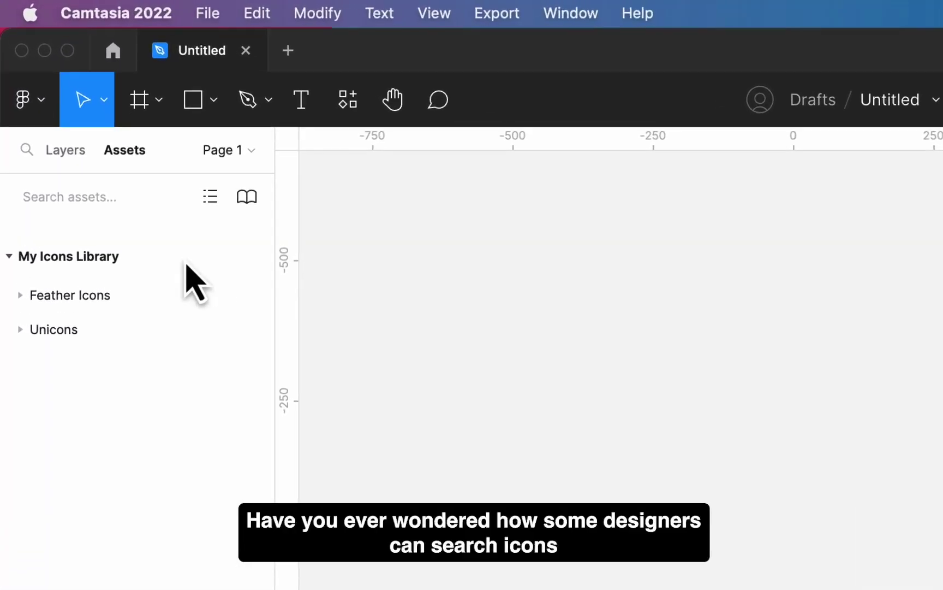
# - Search the assets for 'arrow' and drag the u:arrow-left icon onto the canvas
pyautogui.click(148, 216)
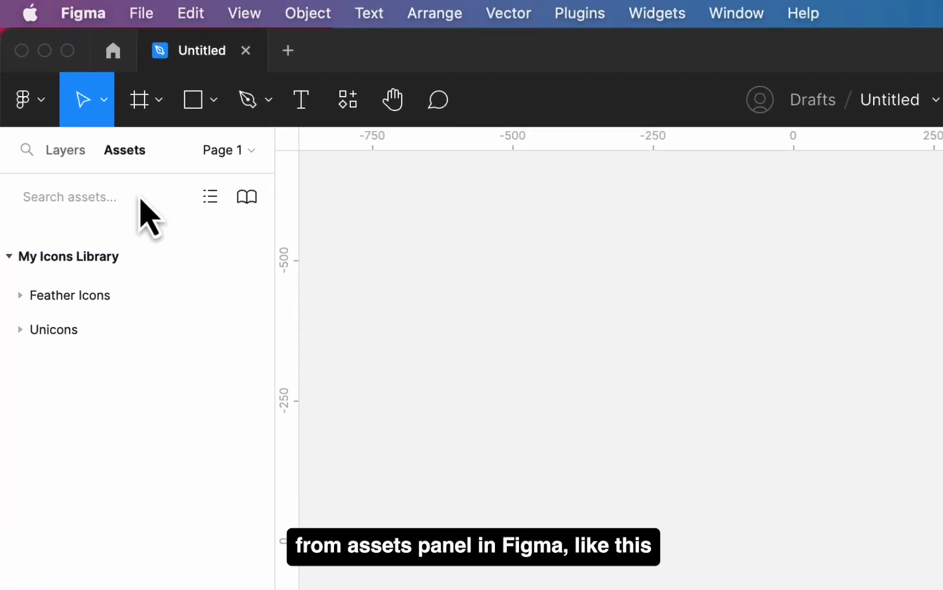
pyautogui.write('arrow')
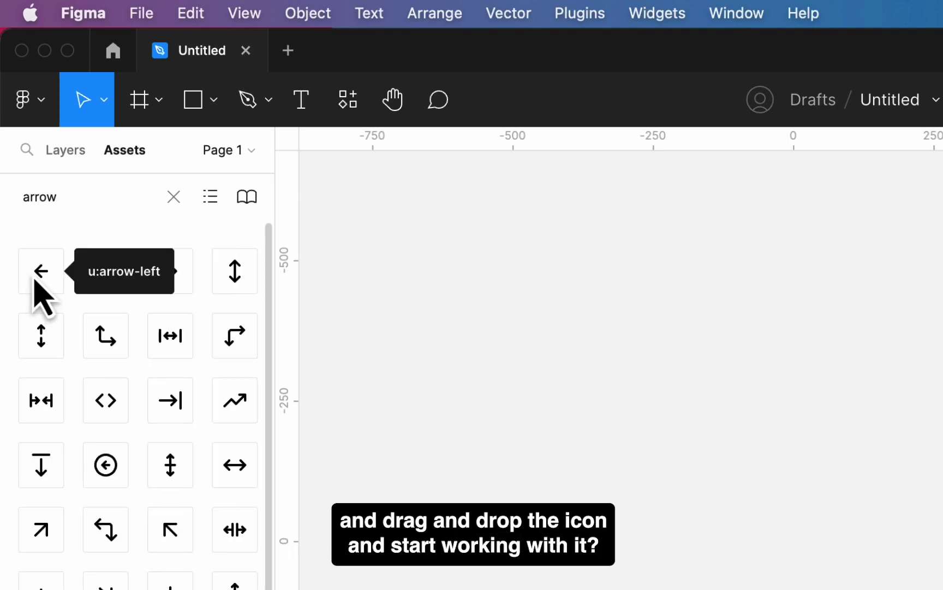
pyautogui.moveTo(34, 279); pyautogui.dragTo(712, 301)
pyautogui.click(824, 371)
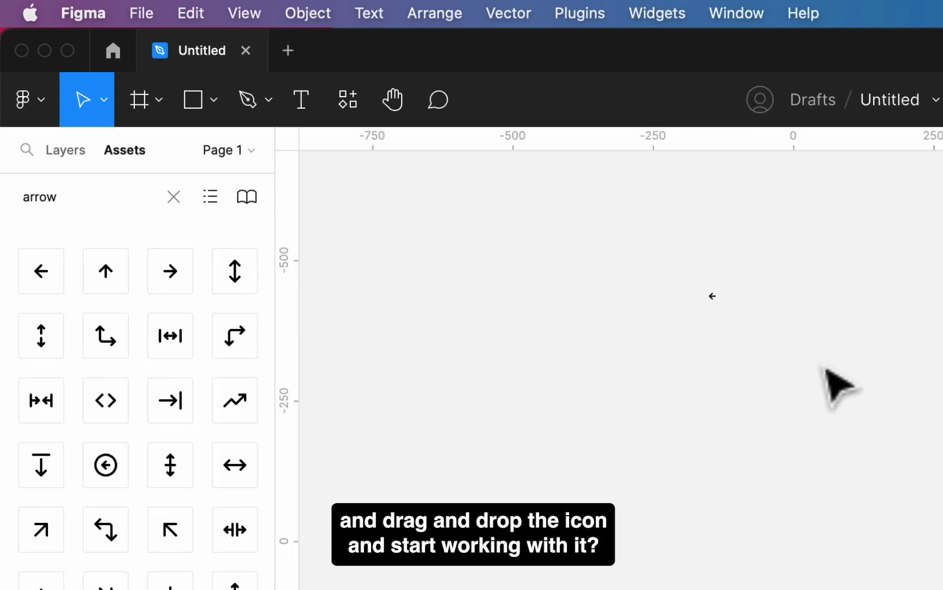
pyautogui.click(712, 296)
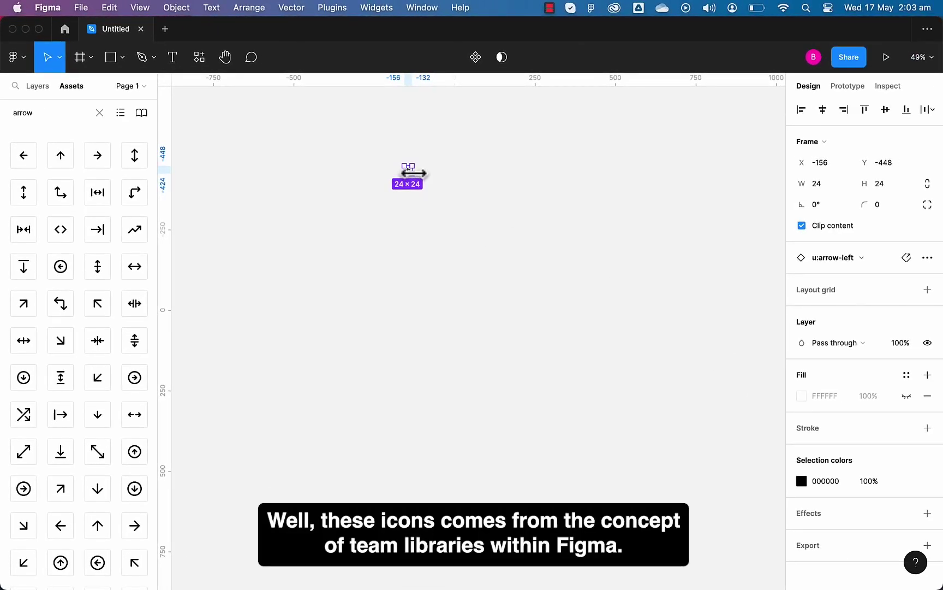
pyautogui.click(446, 181)
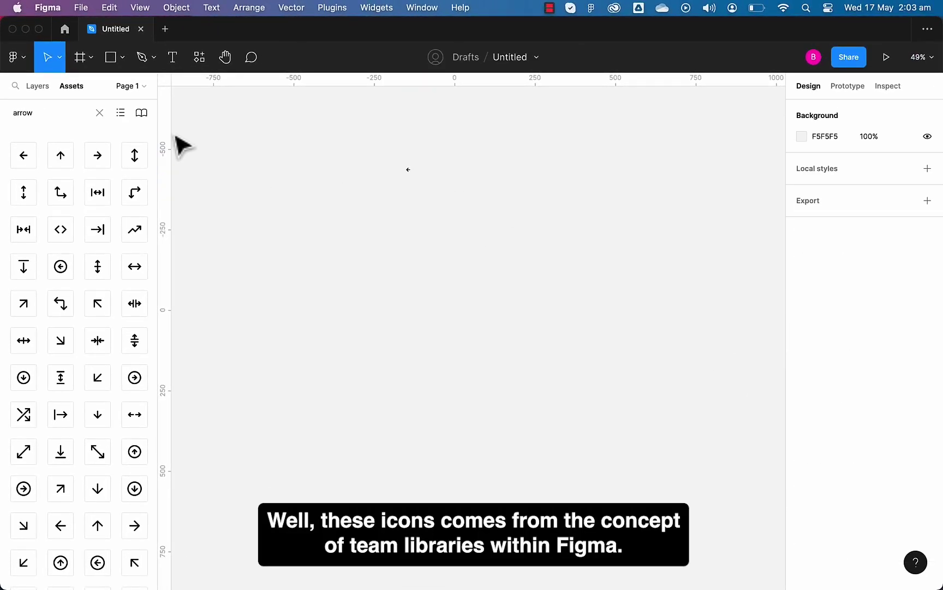
# - Check the available libraries list, then clear the 'arrow' asset search
pyautogui.click(144, 117)
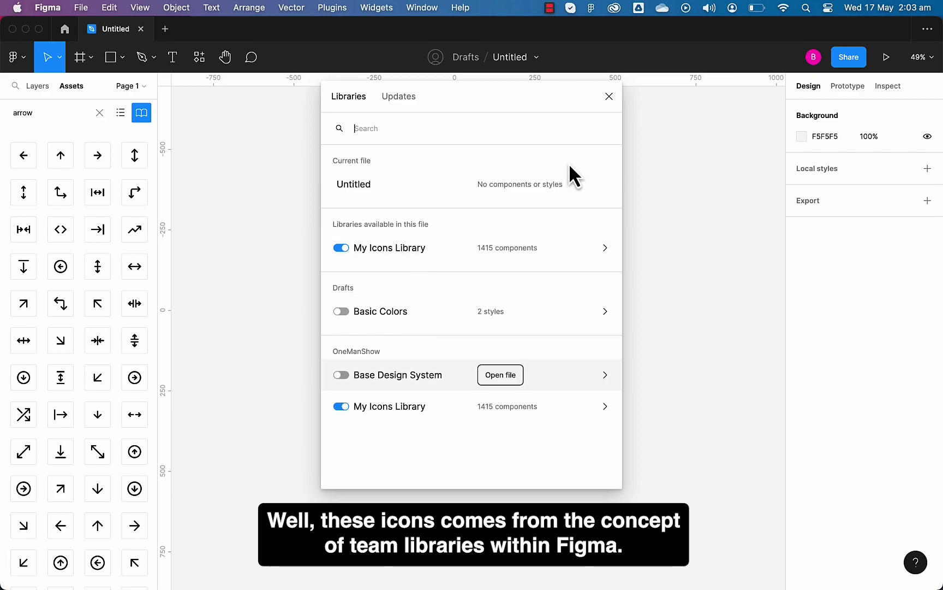
pyautogui.press('Escape')
pyautogui.click(408, 170)
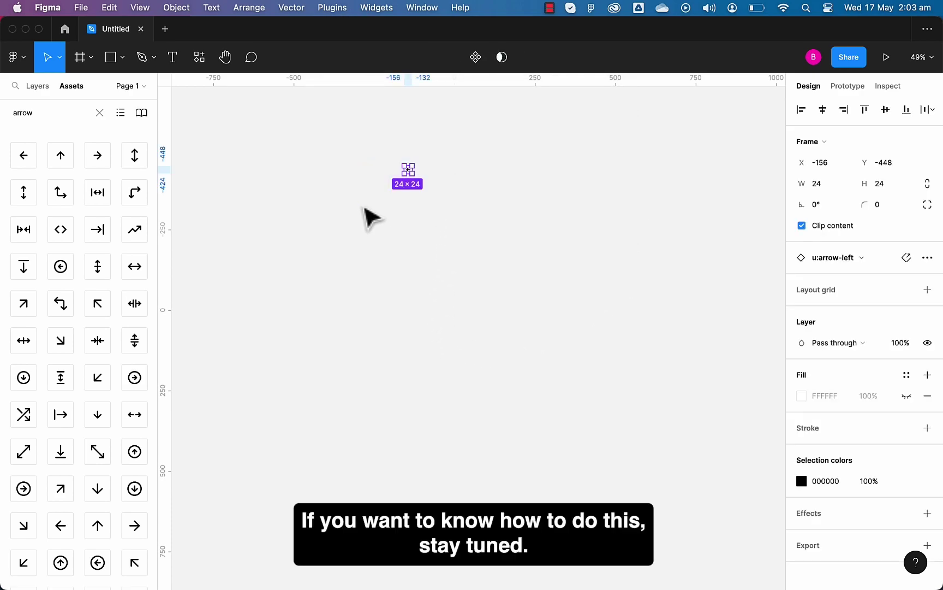
pyautogui.click(371, 216)
pyautogui.click(99, 113)
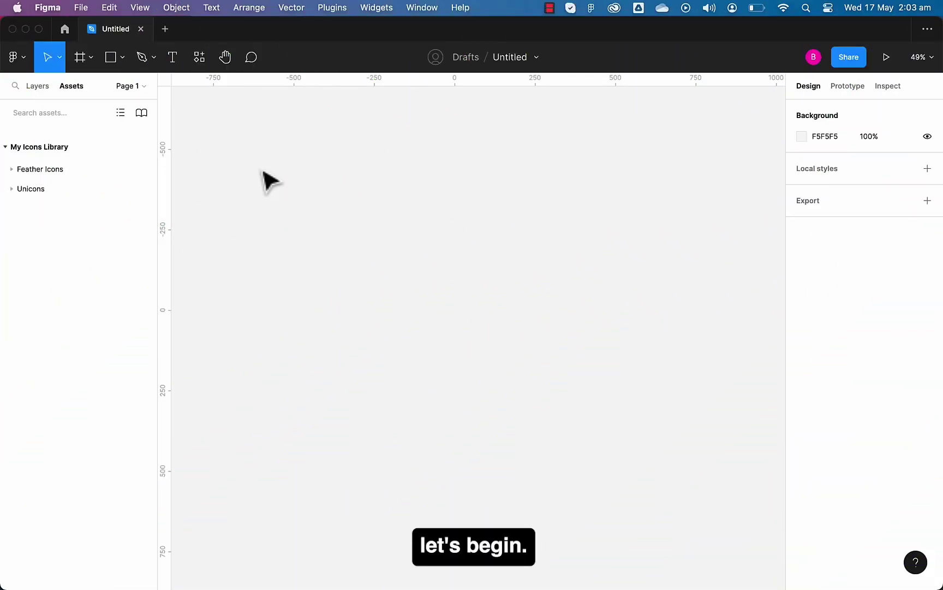
# - Switch to Chrome showing the figma.com/community page
pyautogui.press('super+Tab')
pyautogui.press('super+Tab')
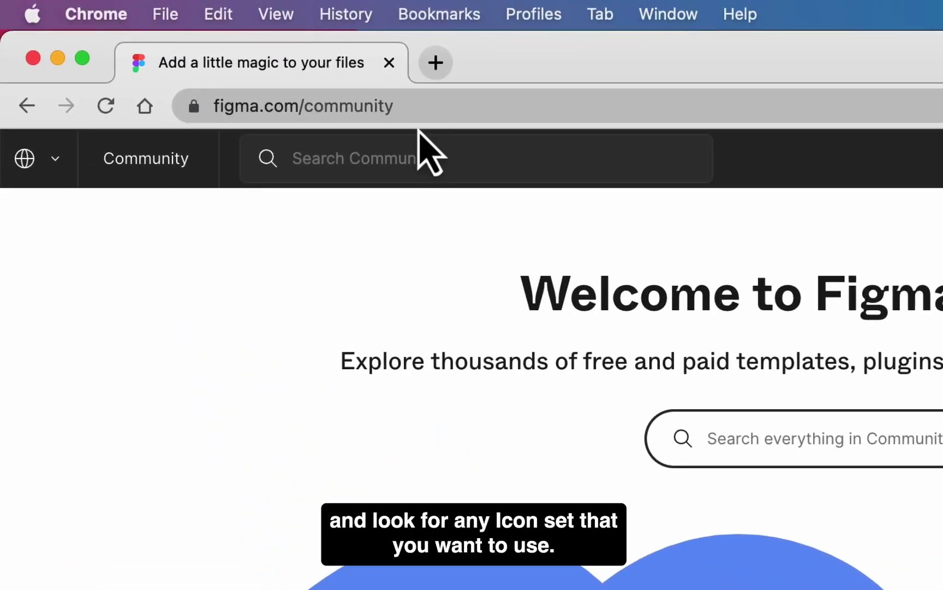
# - Search Figma Community for 'solar icons' and open the Solar Icons Set file
pyautogui.click(421, 106)
pyautogui.click(369, 164)
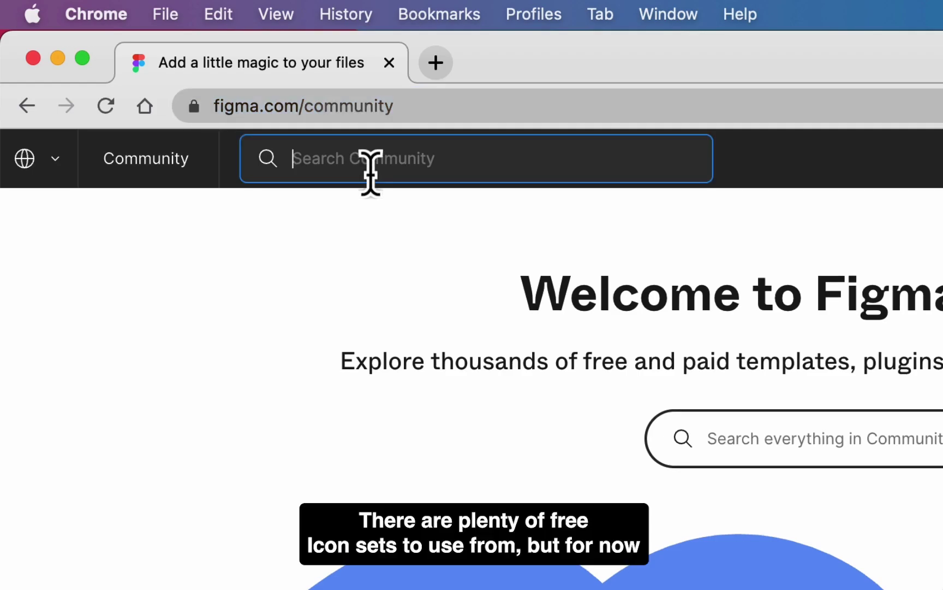
pyautogui.write('solar ico')
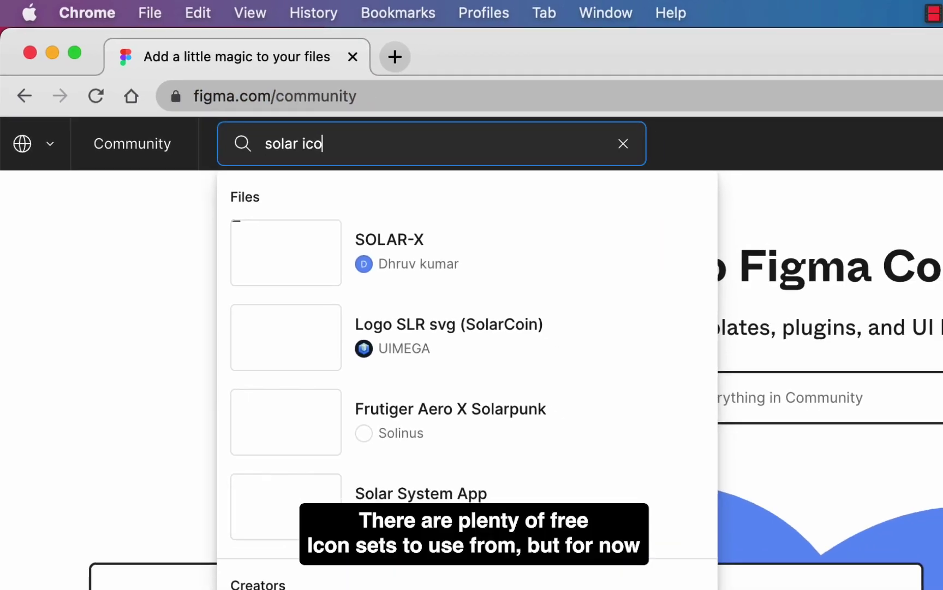
pyautogui.write('ns')
pyautogui.press('Return')
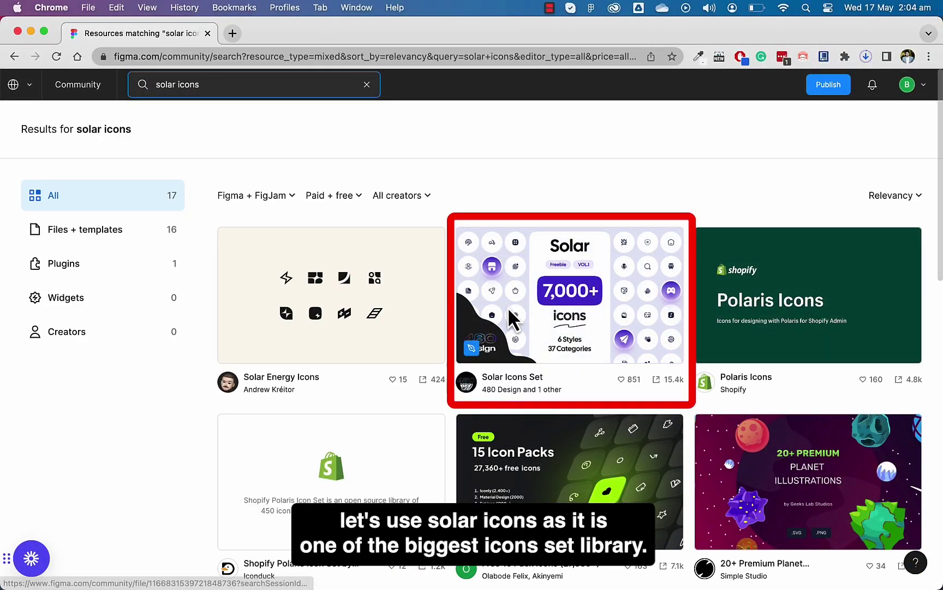
pyautogui.click(535, 303)
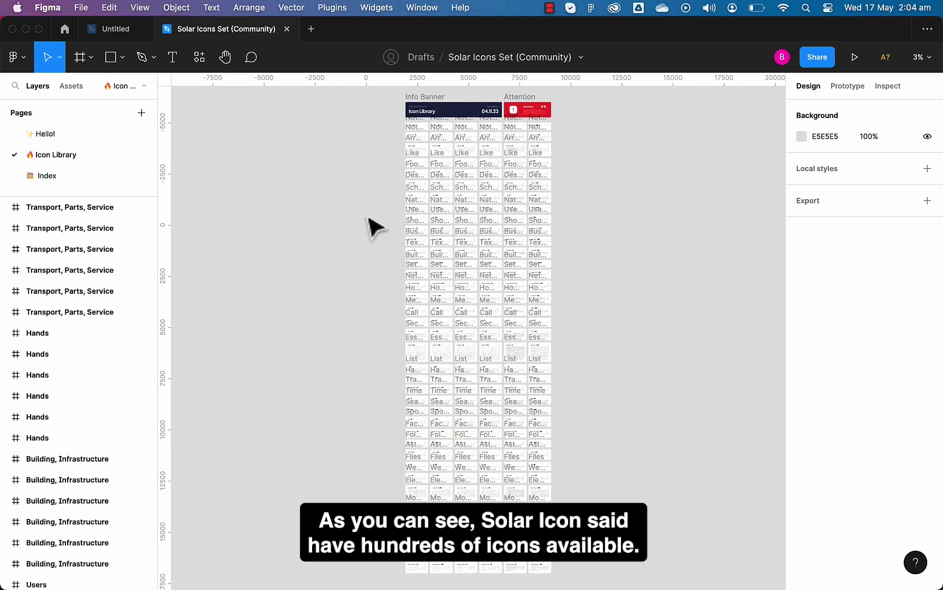
# - Pan across the Broken, Linear, Outline, Bold and Bold Duotone icon category frames
pyautogui.scroll(15, 417, 147)
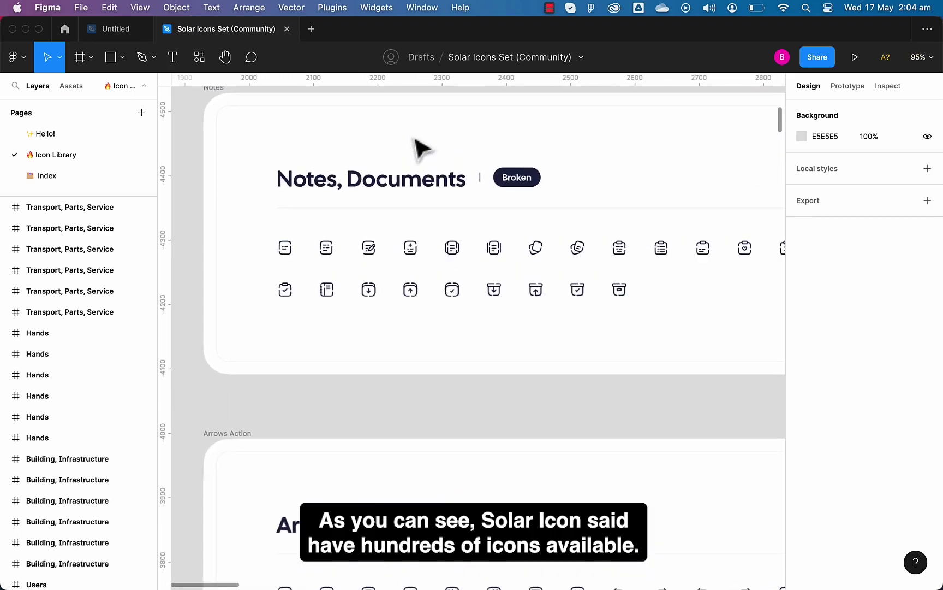
pyautogui.scroll(-10, 417, 148)
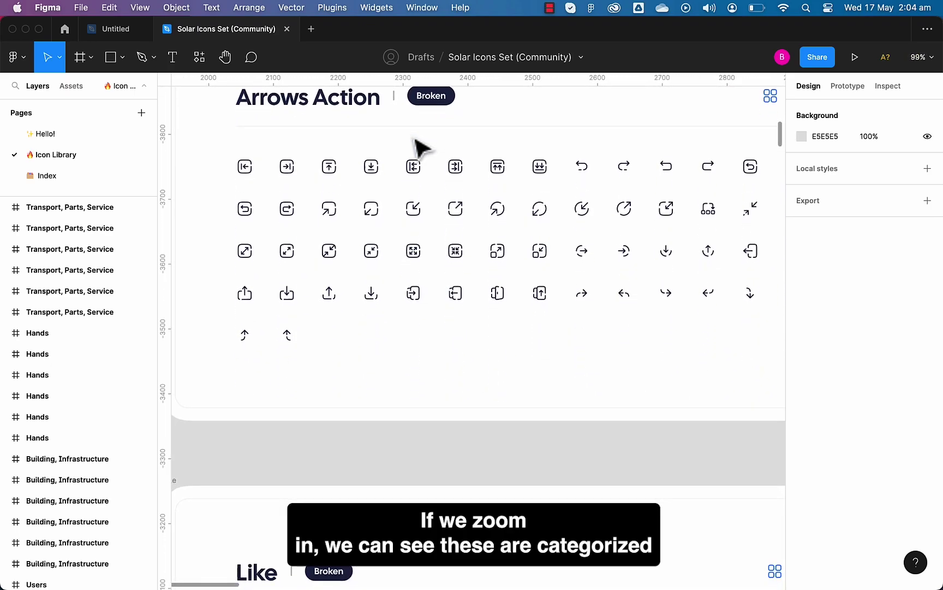
pyautogui.scroll(-10, 420, 148)
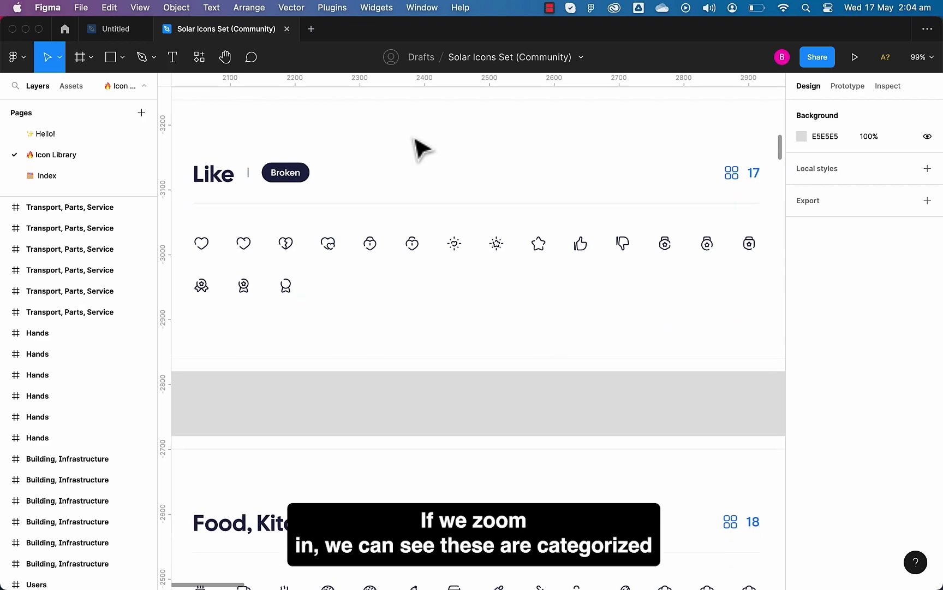
pyautogui.scroll(-2, 420, 148)
pyautogui.hscroll(20, 420, 149)
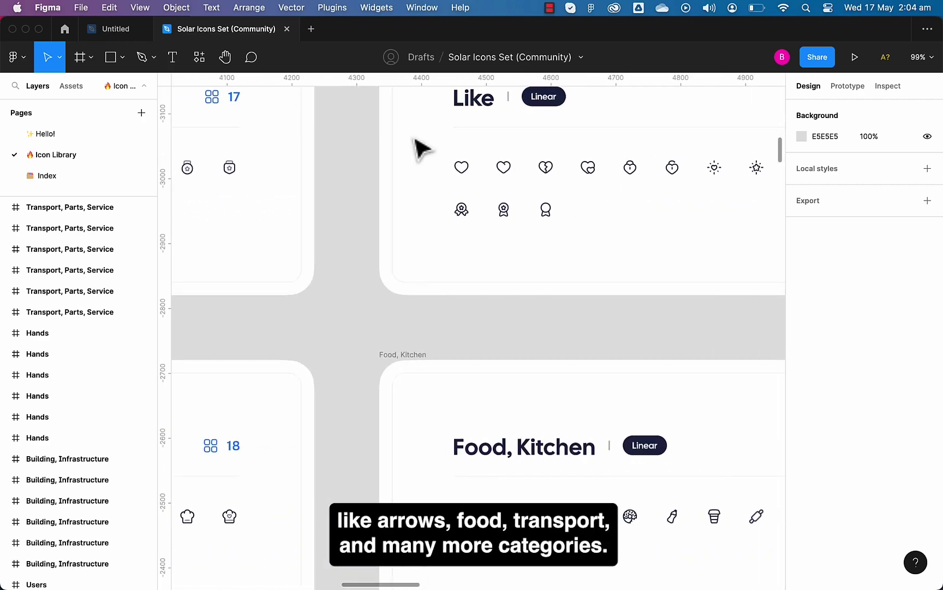
pyautogui.hscroll(15, 420, 149)
pyautogui.scroll(-5, 420, 148)
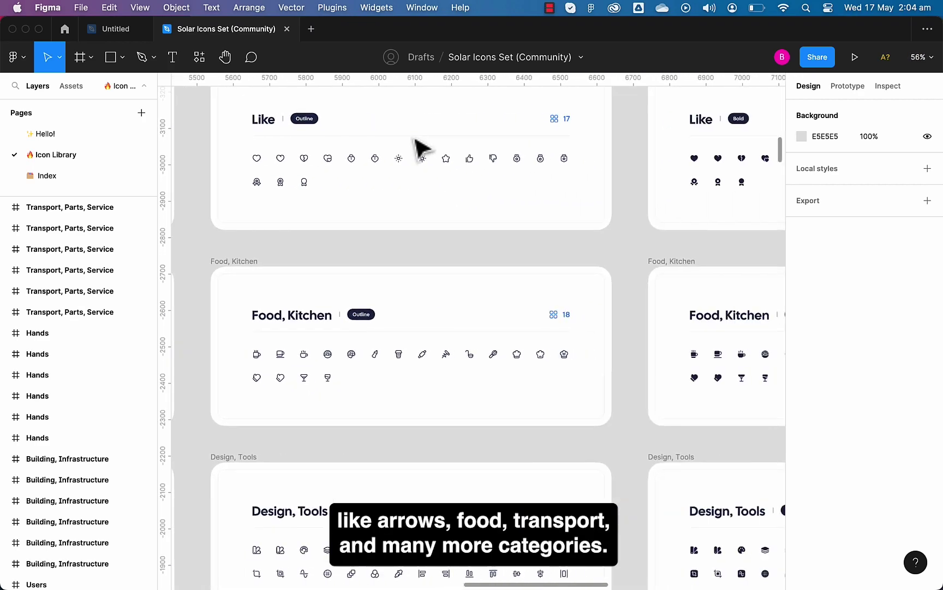
pyautogui.hscroll(10, 420, 148)
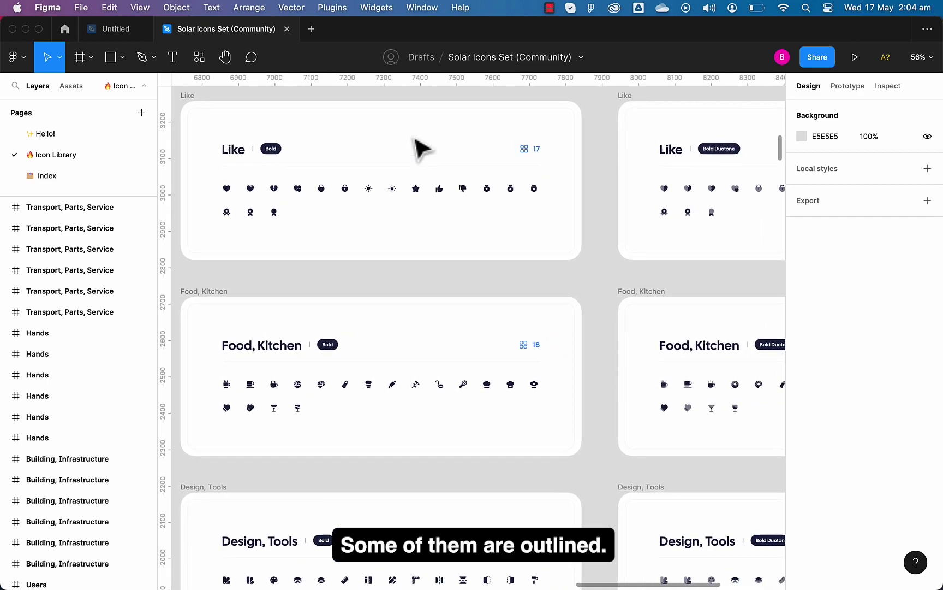
pyautogui.hscroll(7, 417, 143)
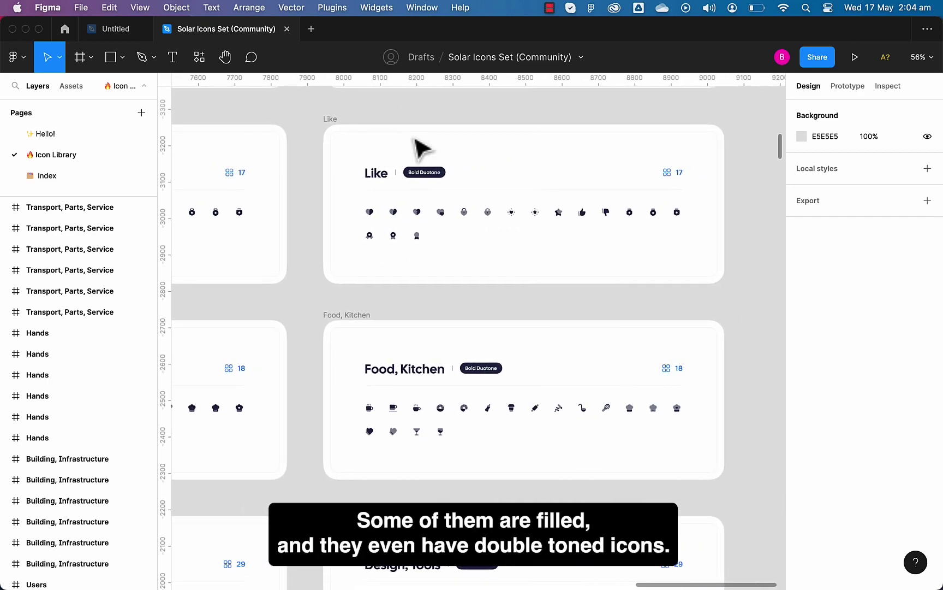
pyautogui.scroll(5, 420, 144)
pyautogui.hscroll(-2, 430, 150)
pyautogui.scroll(-2, 430, 151)
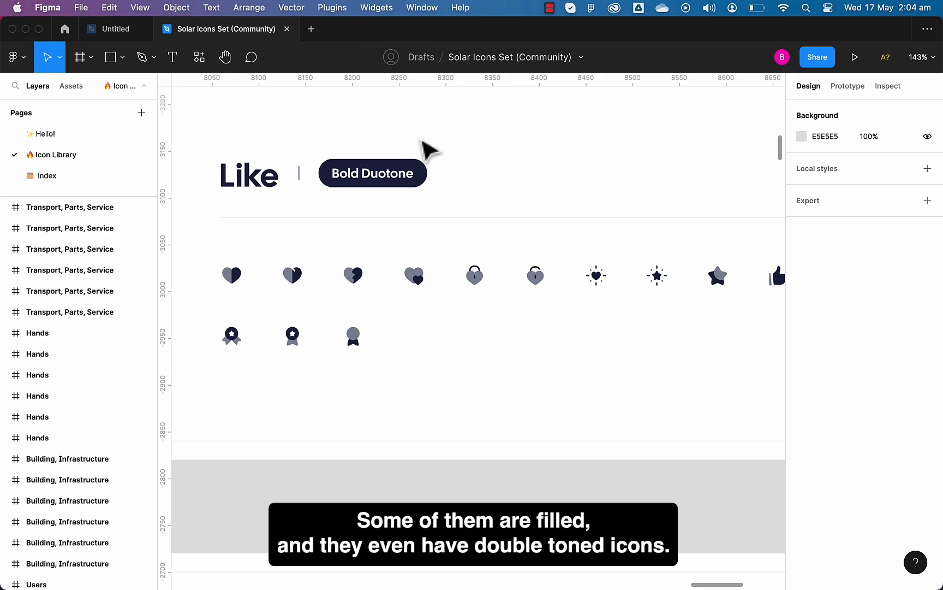
pyautogui.scroll(-10, 430, 150)
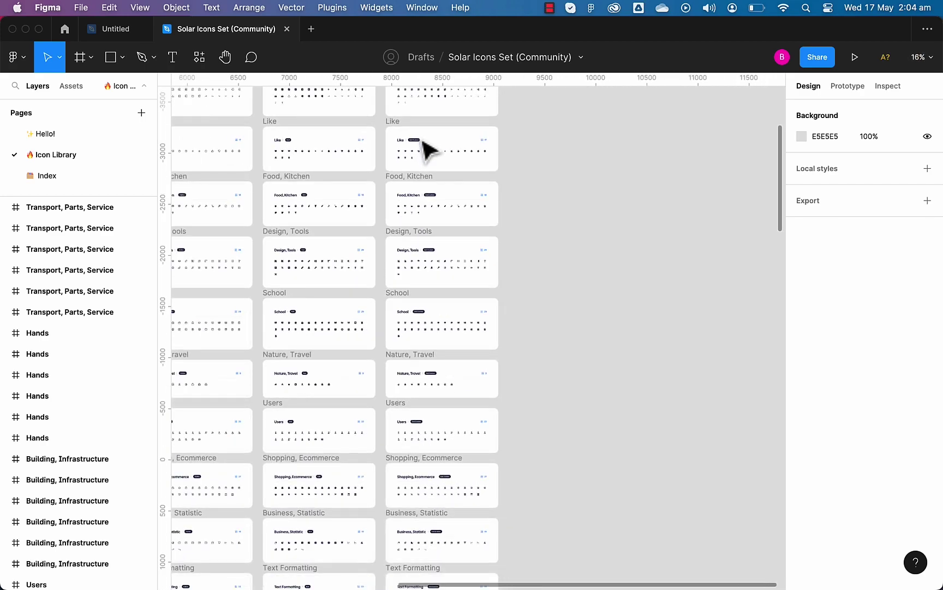
pyautogui.hscroll(-8, 423, 148)
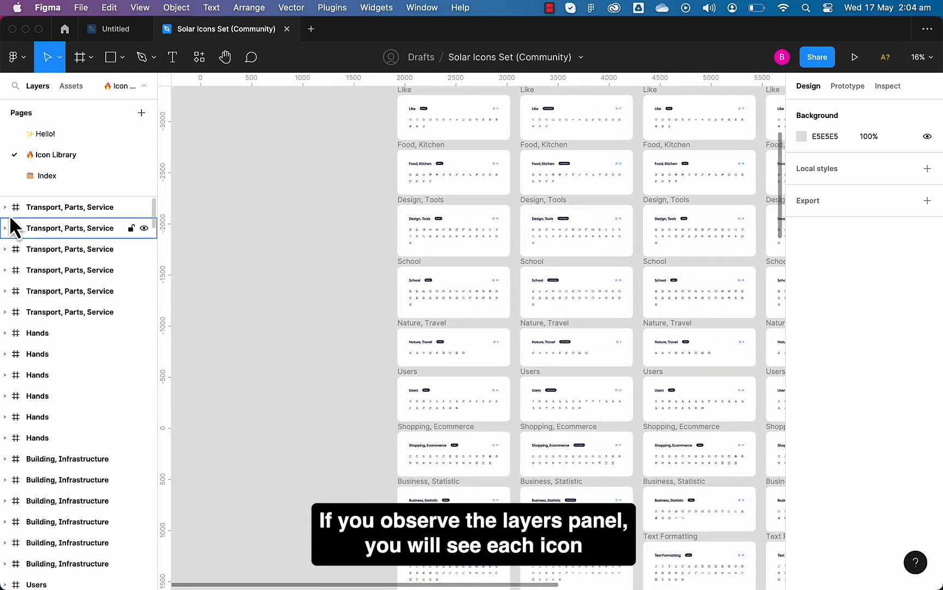
# - Peek into the Transport, Parts, Service frame, select all icon frames, and show the Assets panel
pyautogui.click(5, 208)
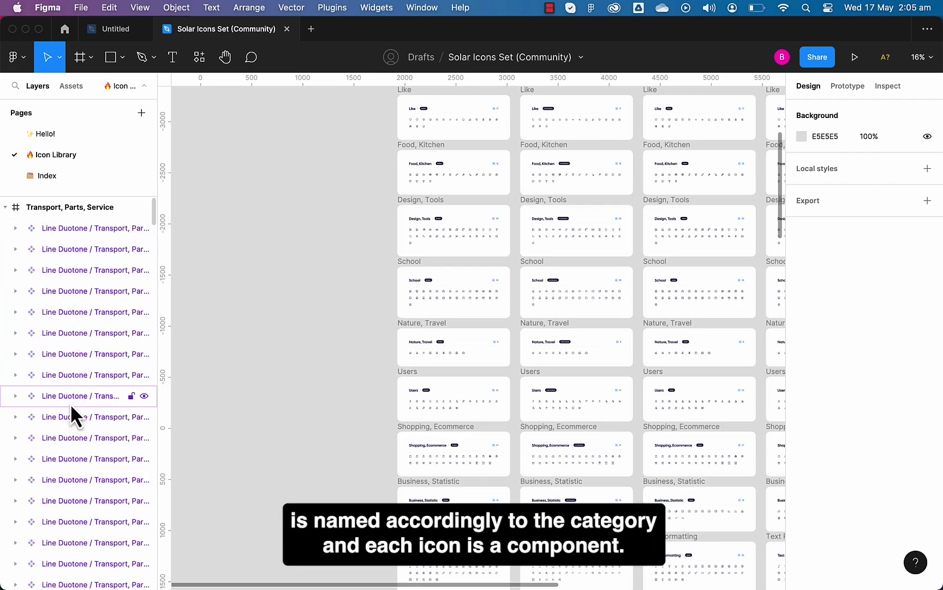
pyautogui.click(8, 211)
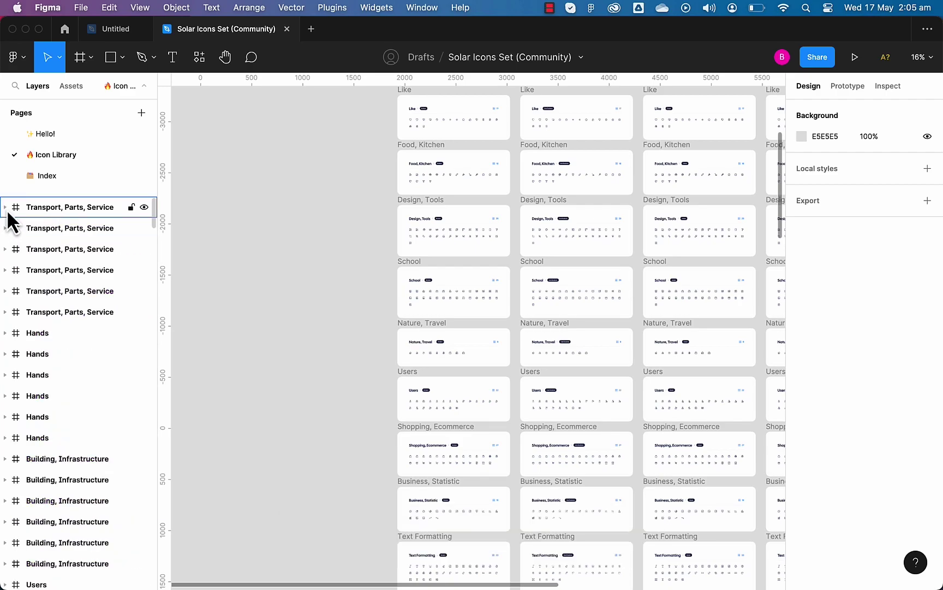
pyautogui.scroll(-4, 330, 202)
pyautogui.scroll(-4, 334, 206)
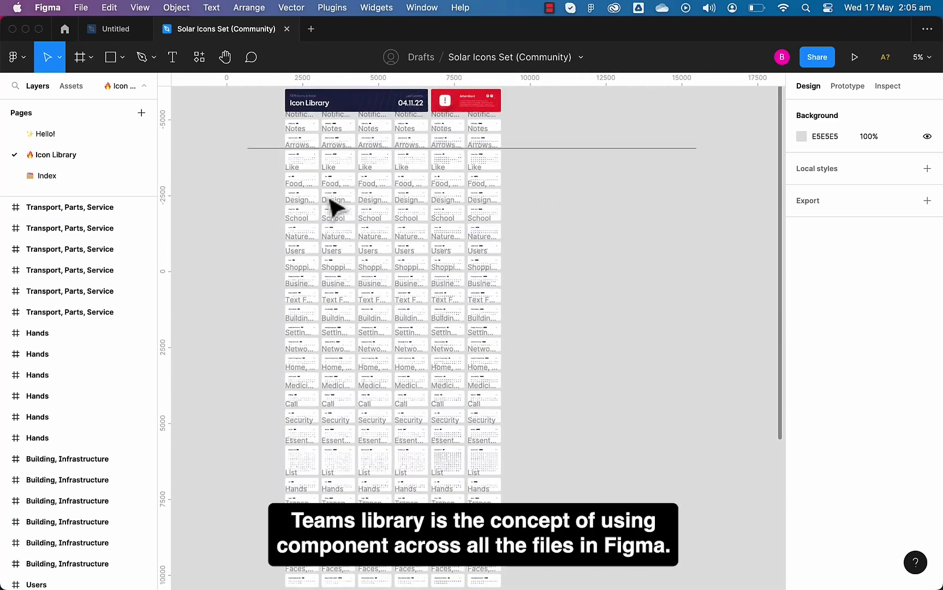
pyautogui.press('super+a')
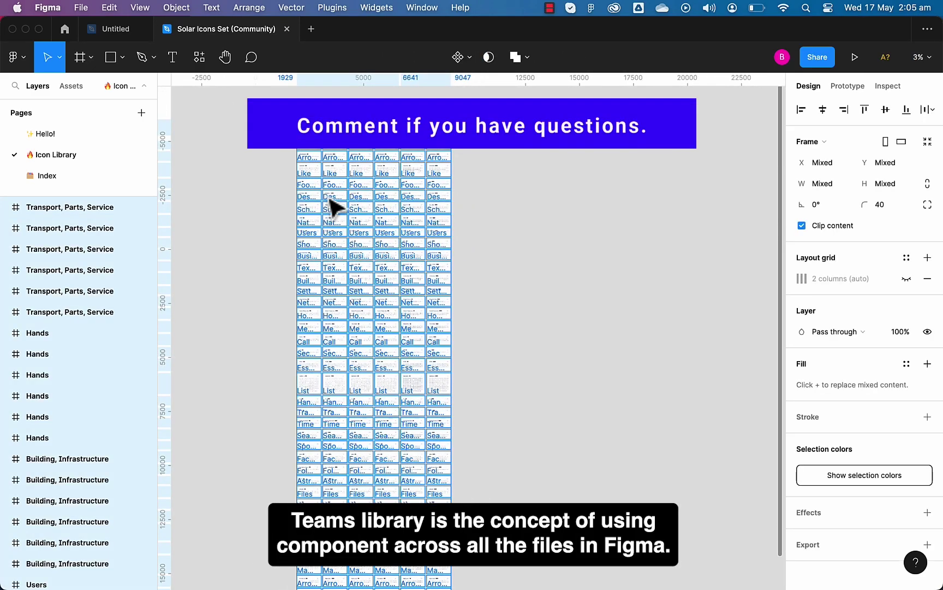
pyautogui.scroll(-3, 331, 207)
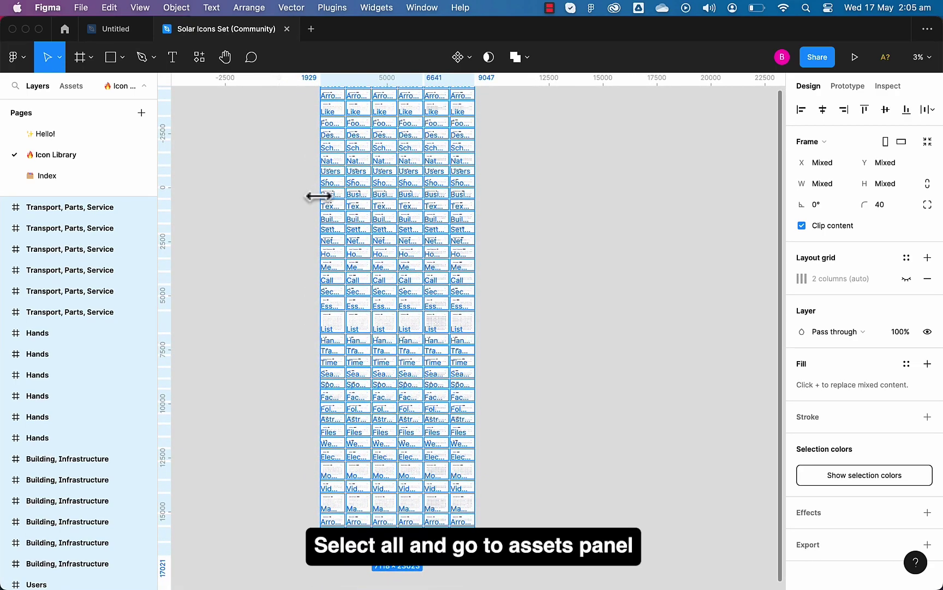
pyautogui.click(80, 88)
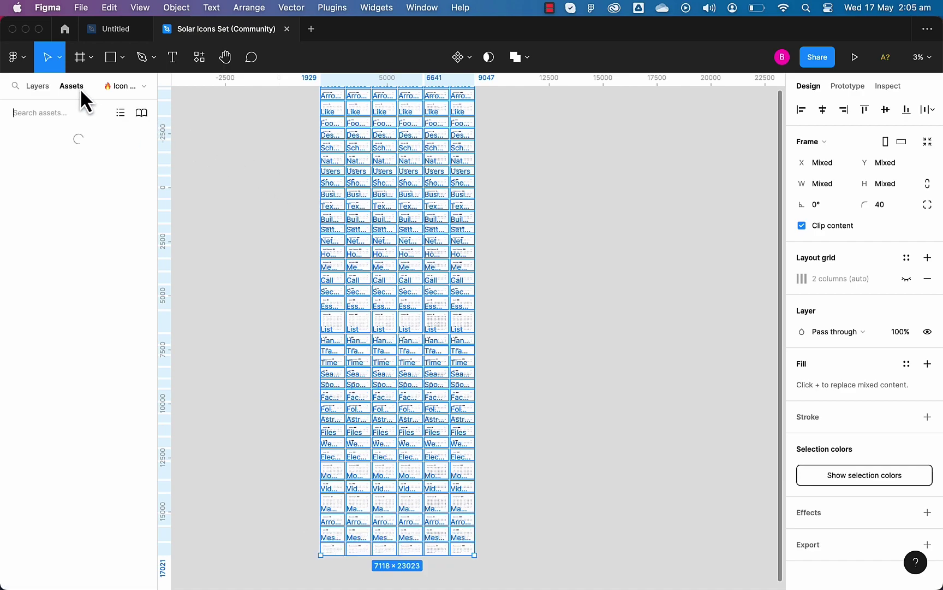
# - Move the file into the Projects 2023 team and publish all 7476 icon components
pyautogui.click(141, 113)
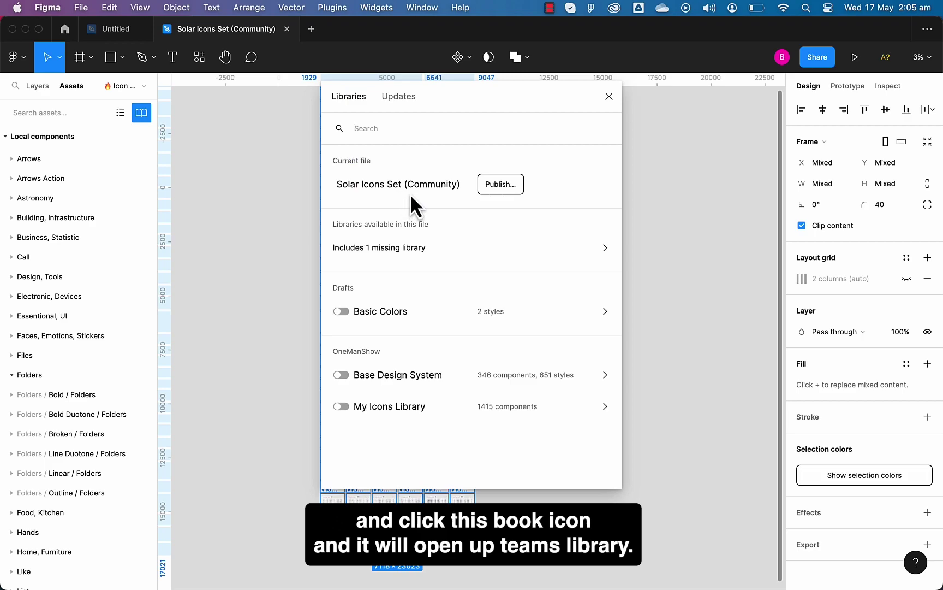
pyautogui.click(500, 184)
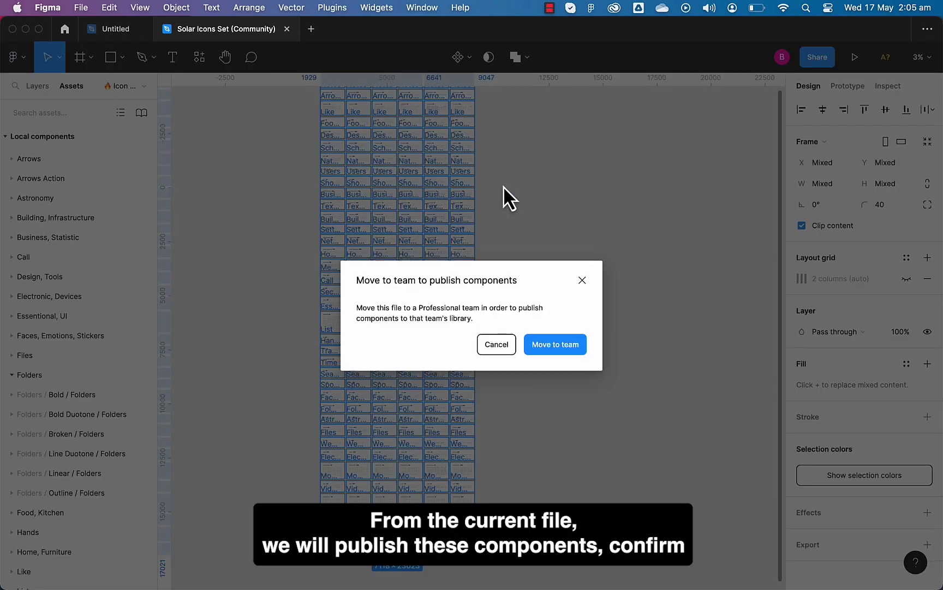
pyautogui.click(549, 343)
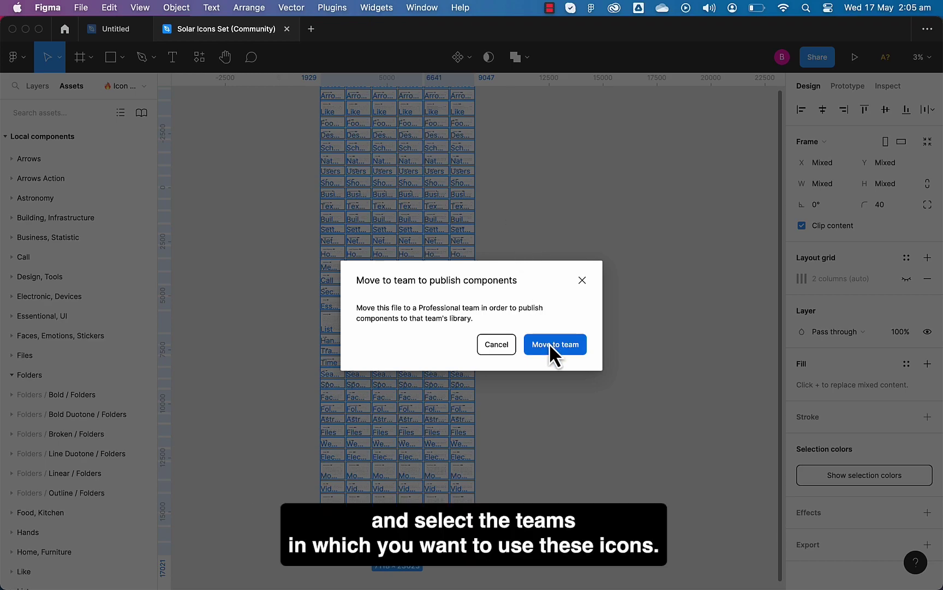
pyautogui.click(442, 276)
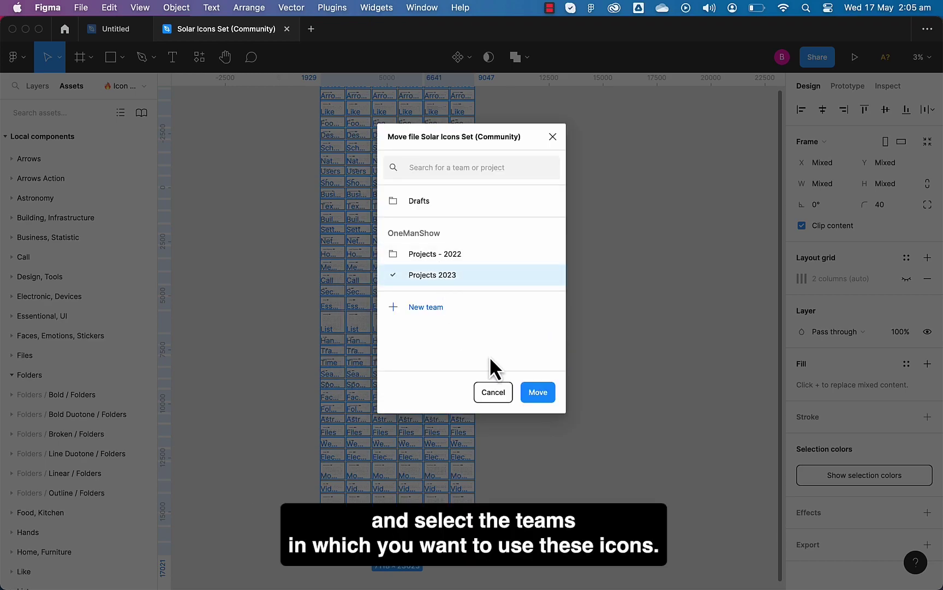
pyautogui.click(527, 387)
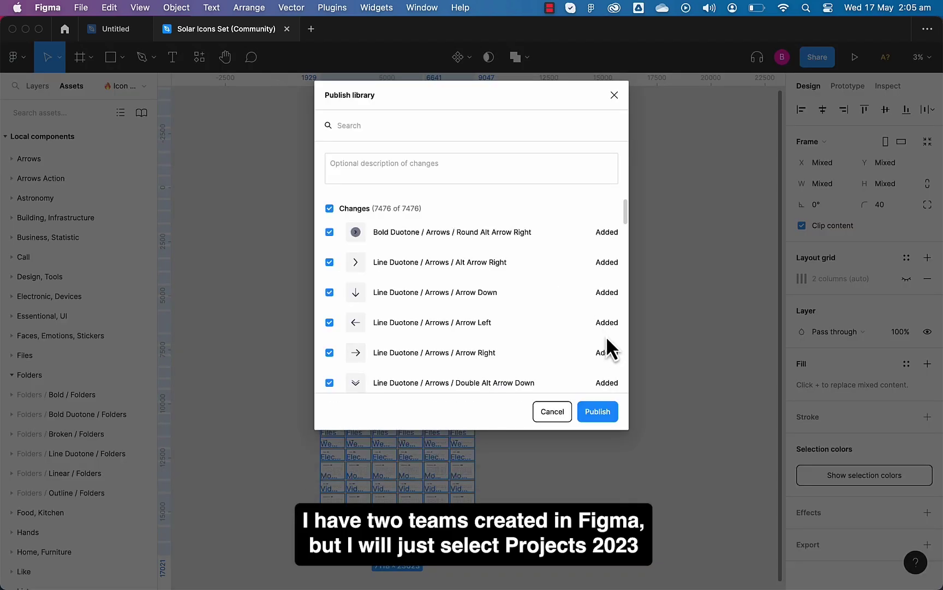
pyautogui.click(611, 414)
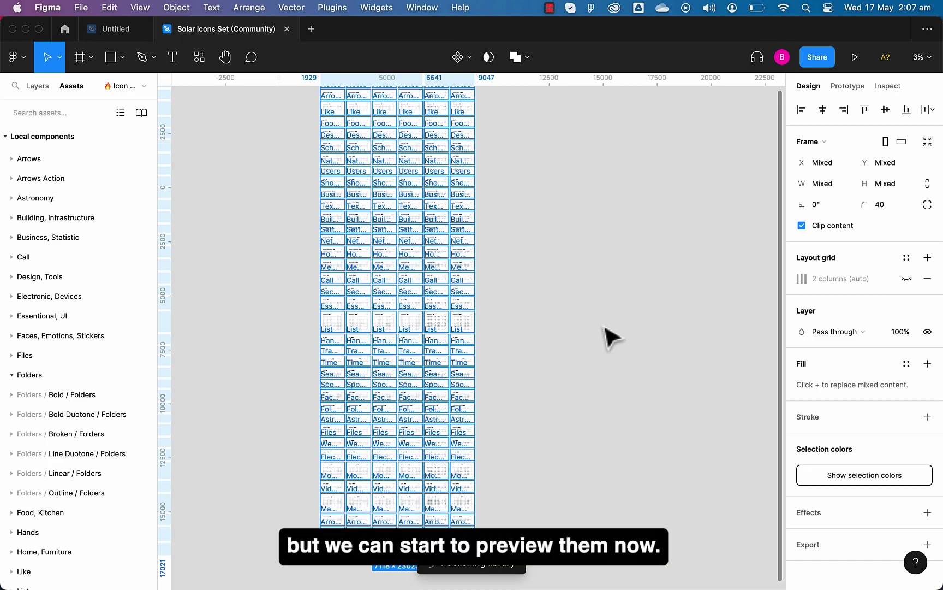
# - In the Untitled draft, disable My Icons Library and enable the Solar Icons Set library
pyautogui.click(131, 38)
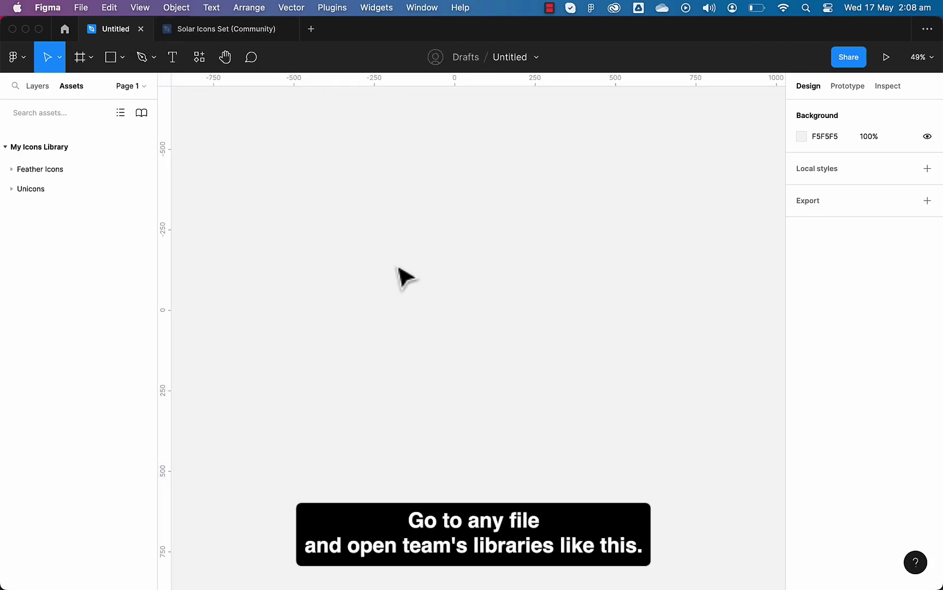
pyautogui.click(143, 113)
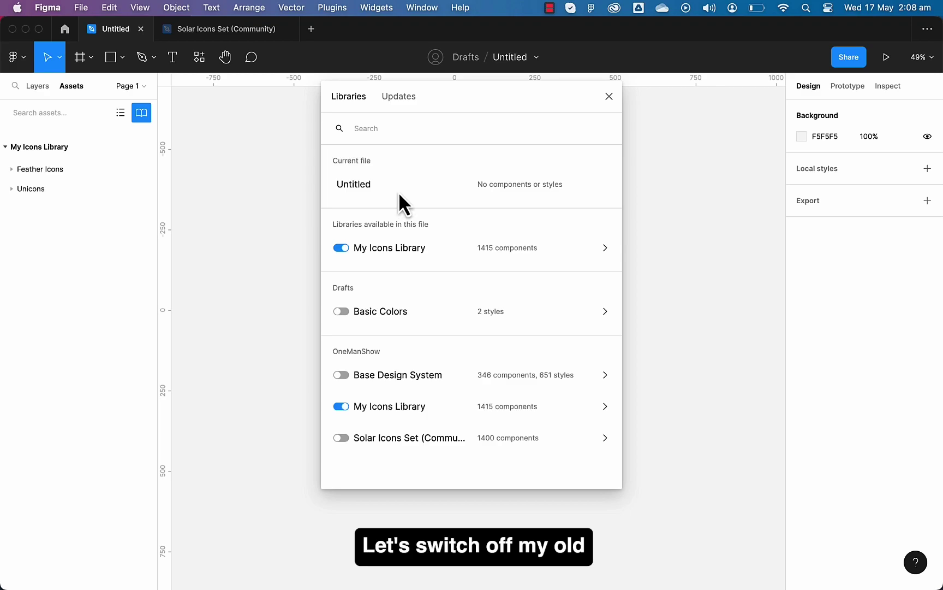
pyautogui.click(346, 408)
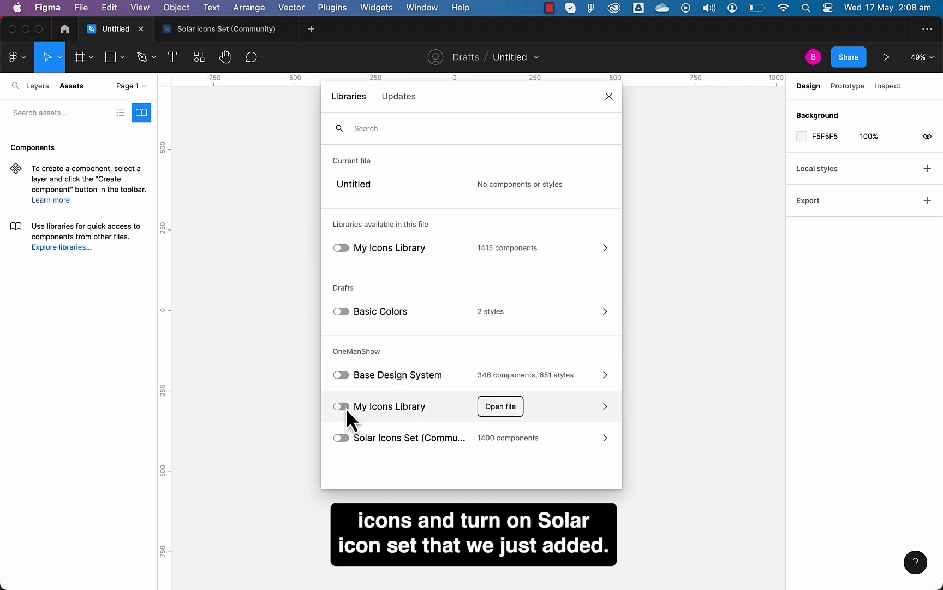
pyautogui.click(346, 438)
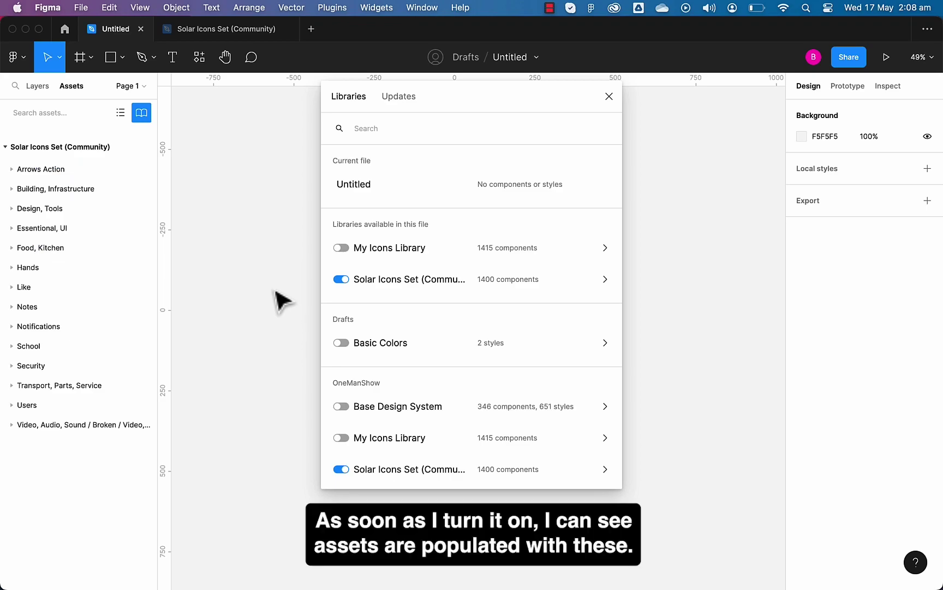
pyautogui.click(610, 97)
# - Search the assets for 'arr' and drag the Solar Scale icon onto the canvas
pyautogui.click(64, 112)
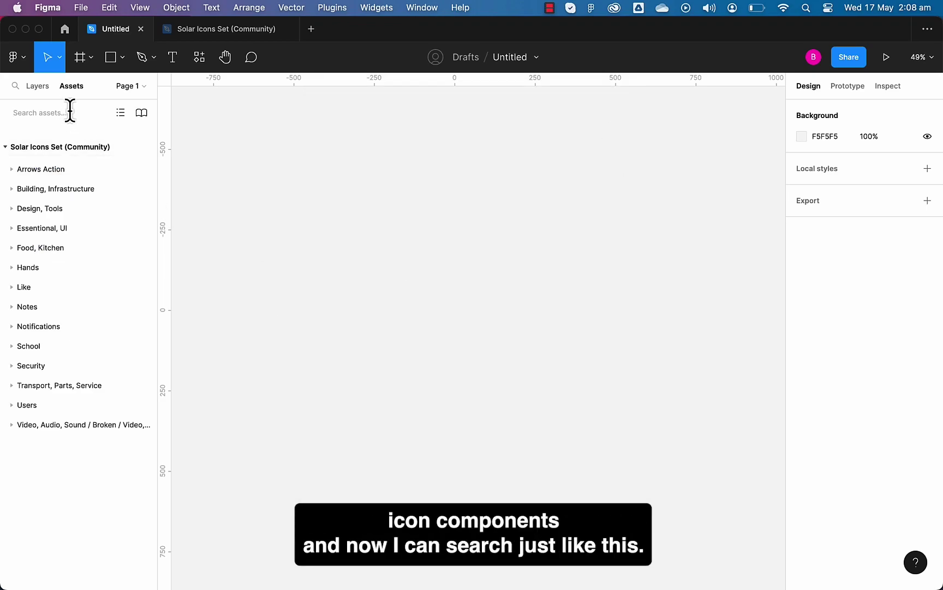
pyautogui.write('arrow')
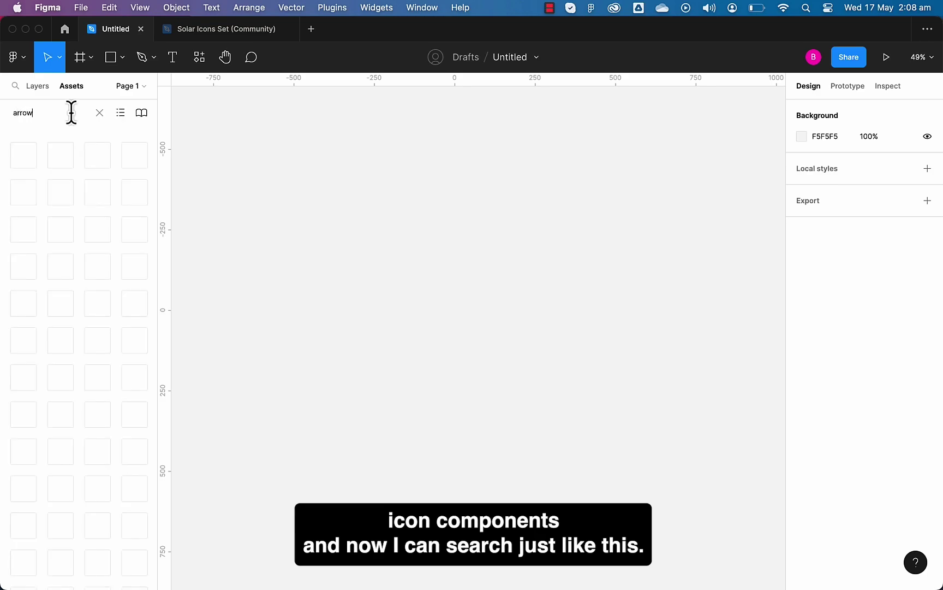
pyautogui.scroll(-10, 100, 247)
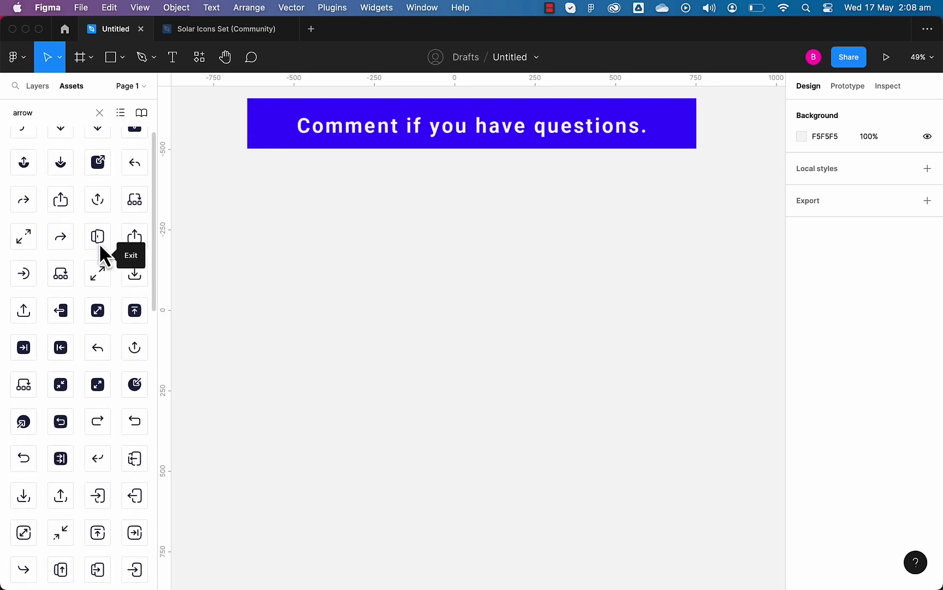
pyautogui.scroll(-5, 98, 246)
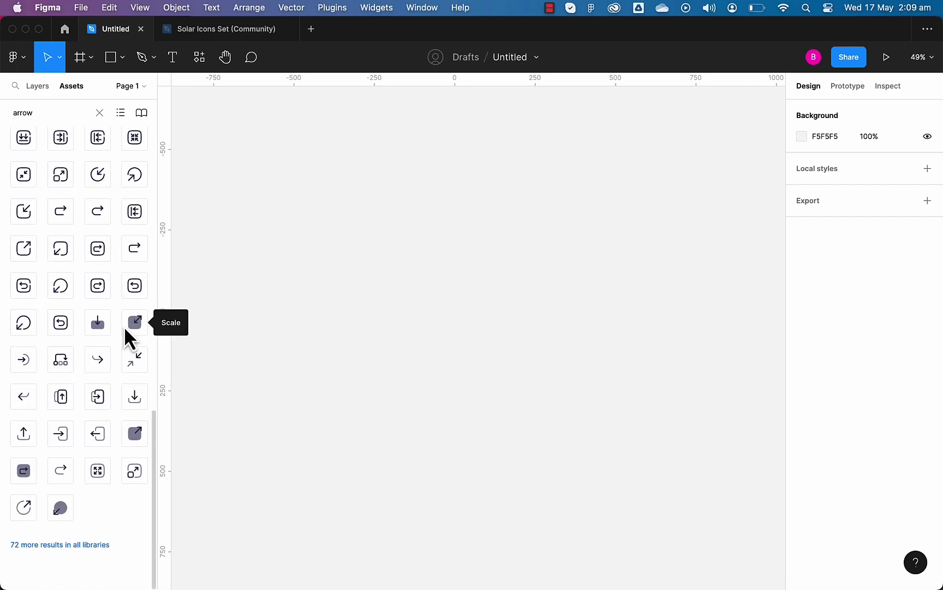
pyautogui.moveTo(124, 326); pyautogui.dragTo(395, 312)
pyautogui.click(440, 345)
pyautogui.scroll(10, 394, 312)
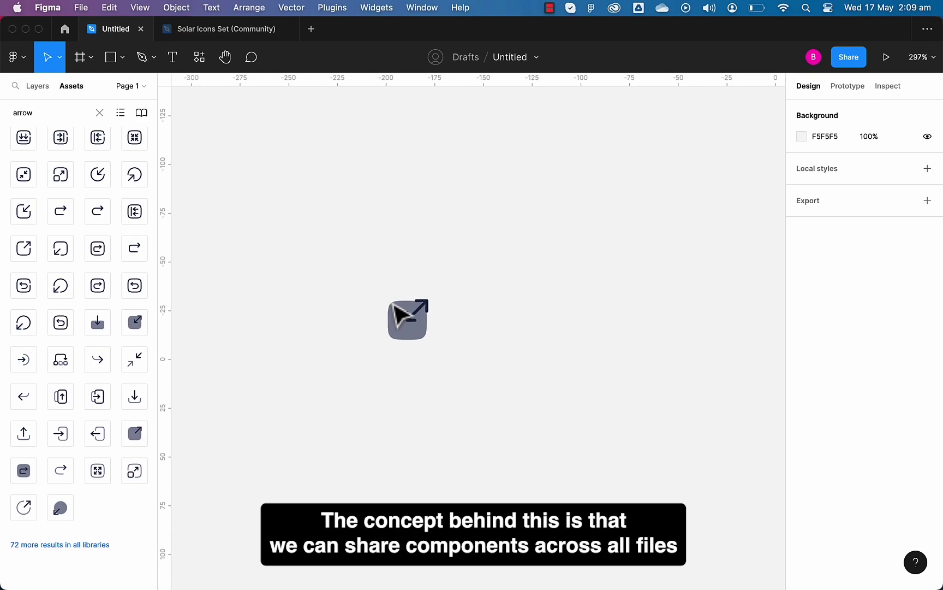
pyautogui.scroll(-5, 397, 315)
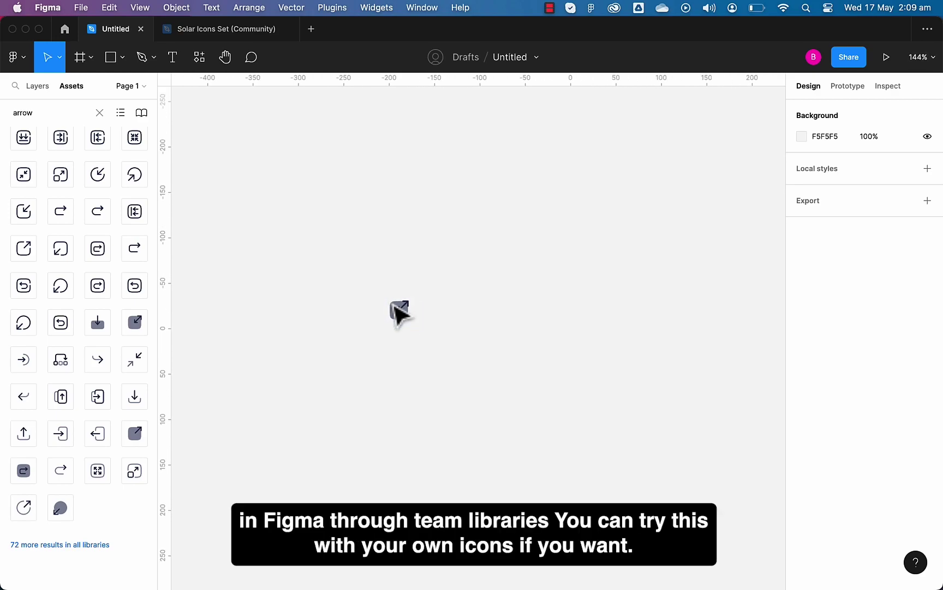